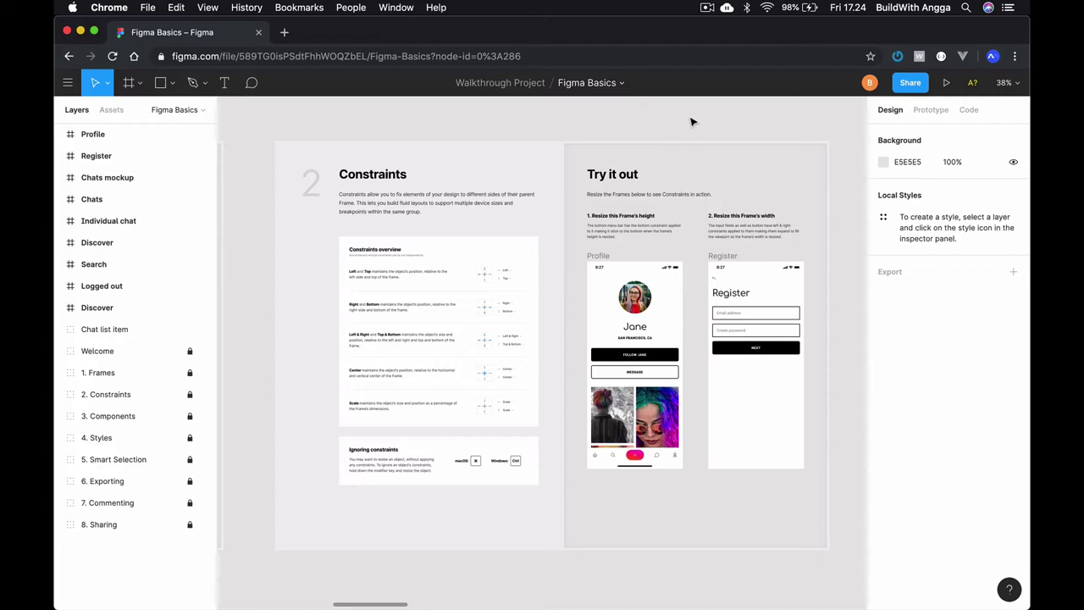
# Step through the Figma Basics frames, from the welcome frame to the Components and Styles exercises.
pyautogui.press('n')
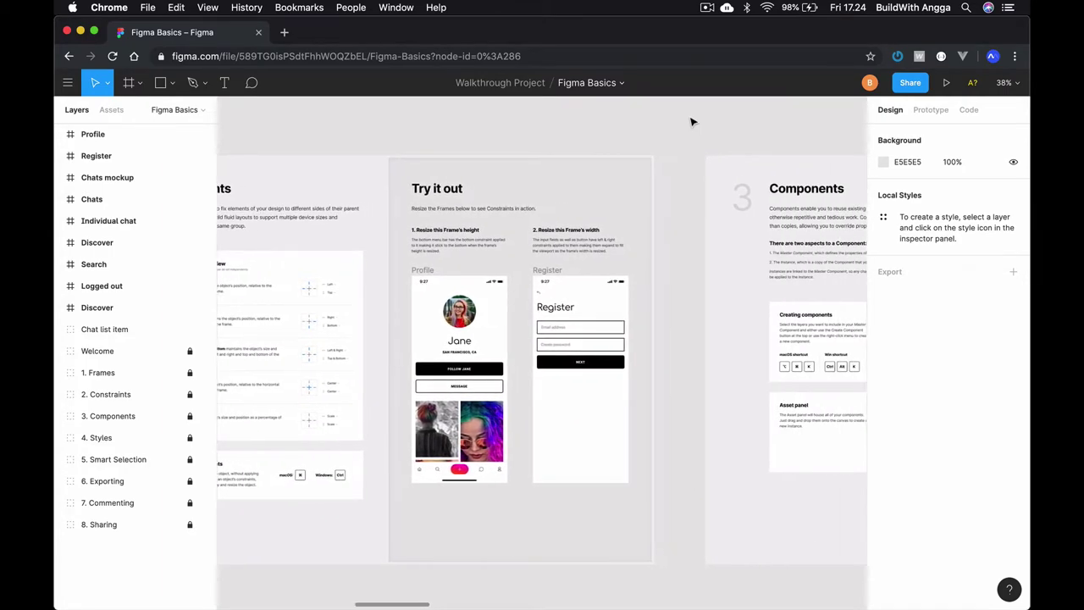
pyautogui.press('n')
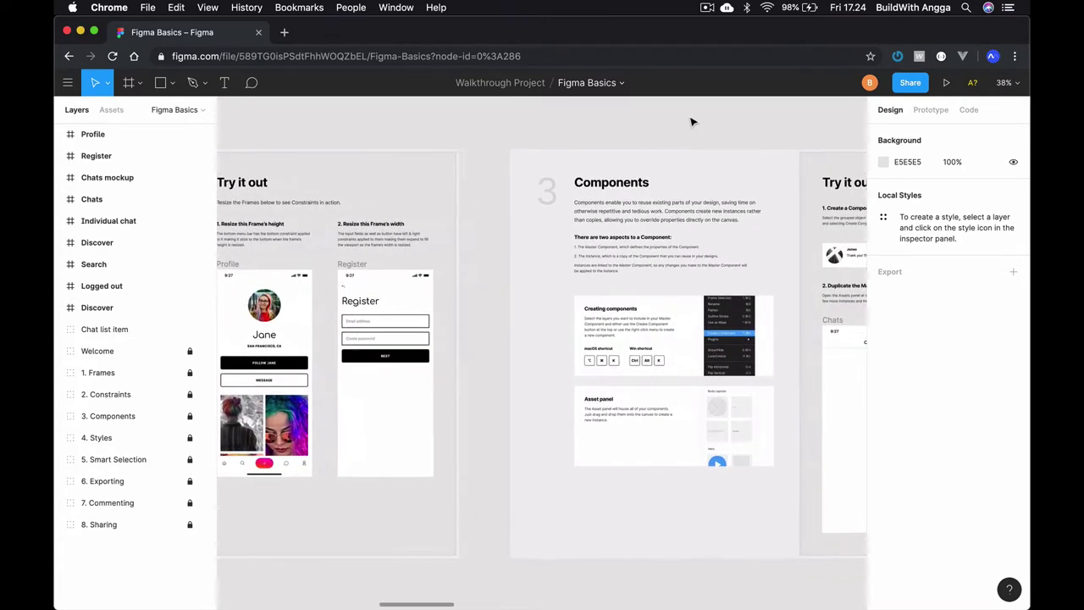
pyautogui.press('-')
pyautogui.press('Home')
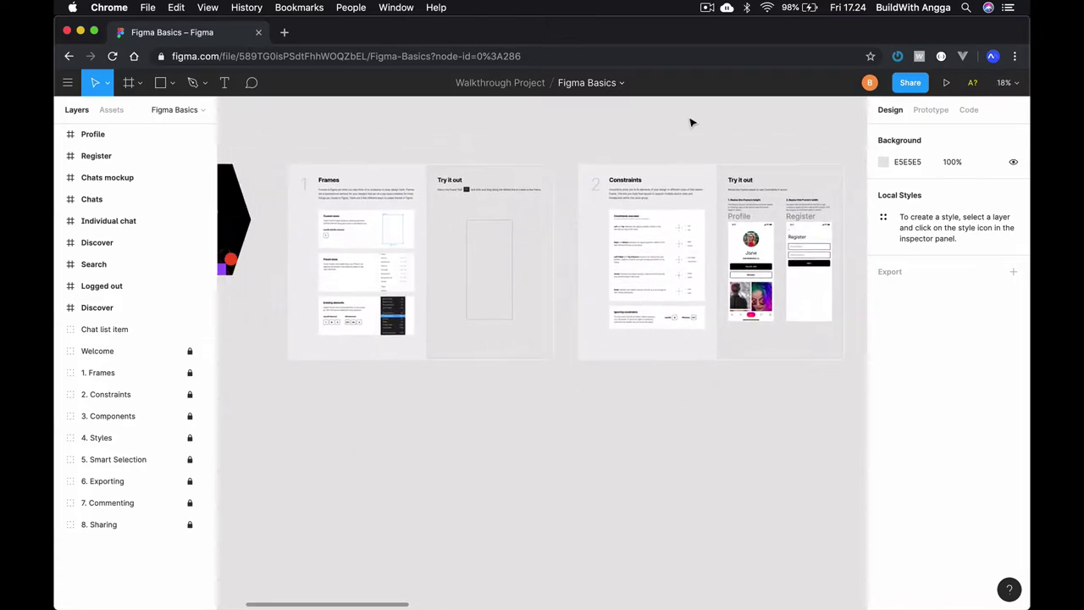
pyautogui.scroll(3, 440, 193)
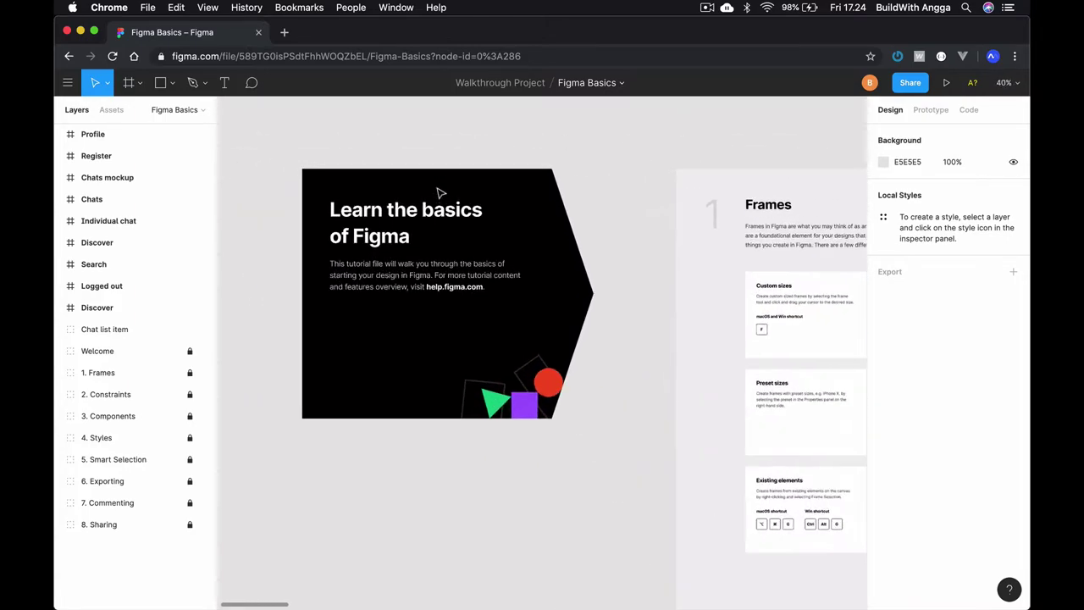
pyautogui.scroll(-3, 439, 193)
pyautogui.scroll(-2, 440, 193)
pyautogui.hscroll(3, 440, 193)
pyautogui.press('n')
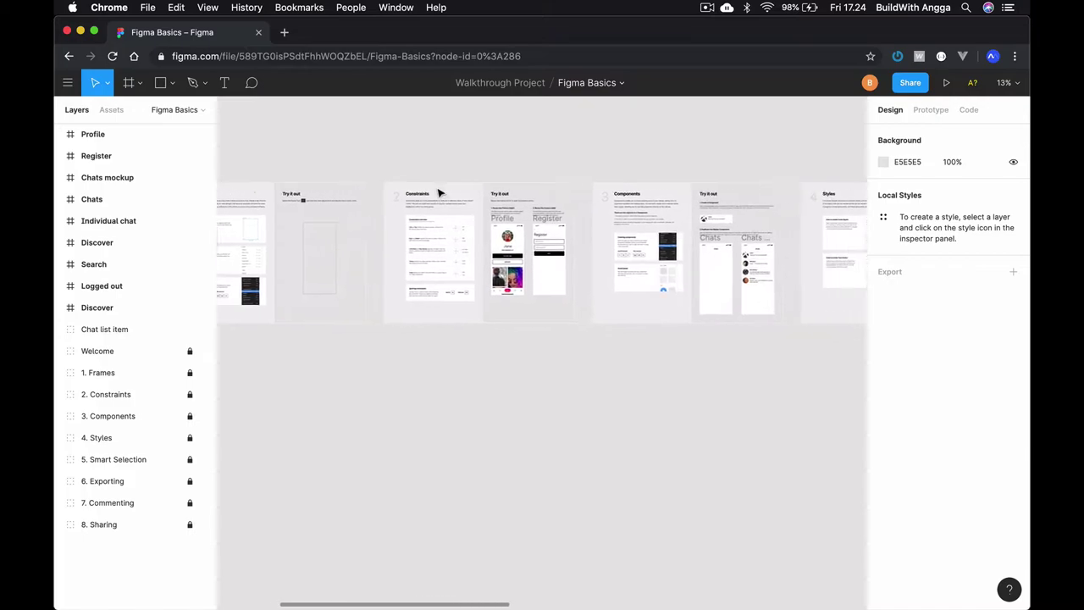
pyautogui.press('n')
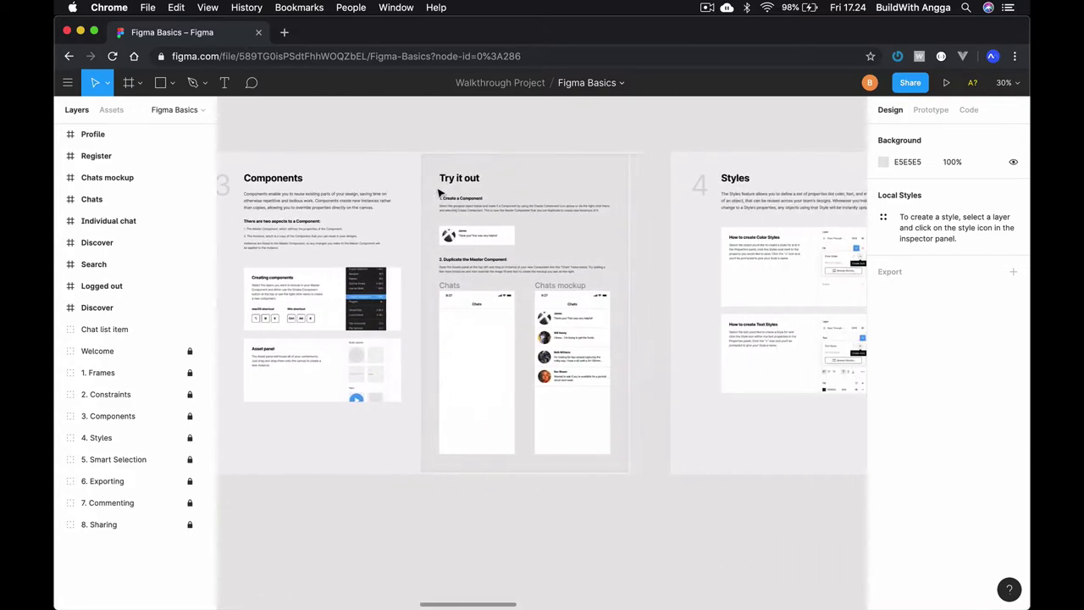
pyautogui.press('n')
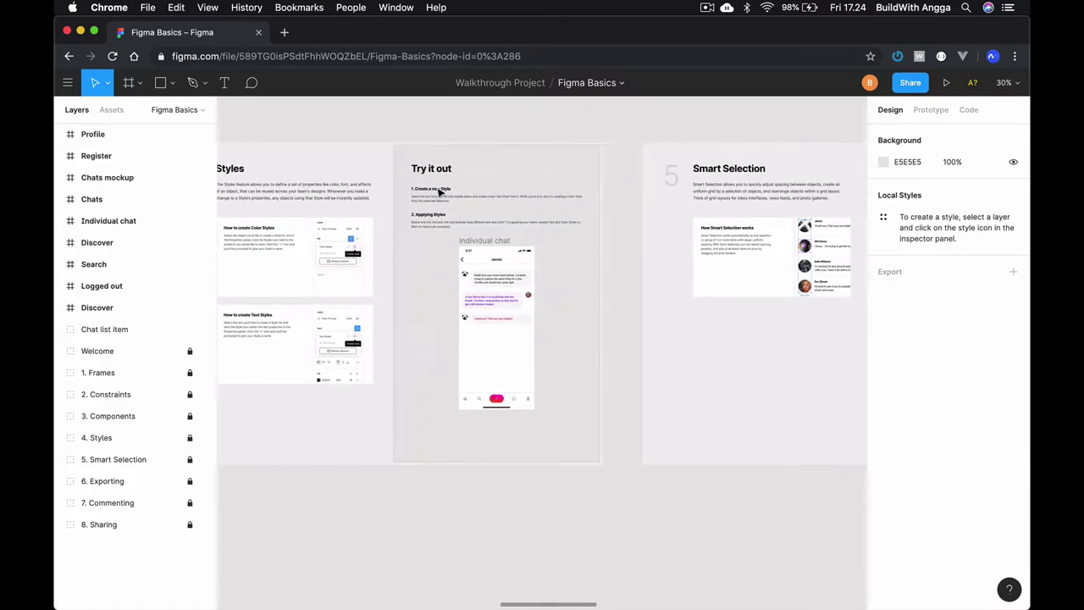
pyautogui.hotkey('shift', 'n')
pyautogui.hotkey('shift', 'n')
pyautogui.hotkey('shift', 'n')
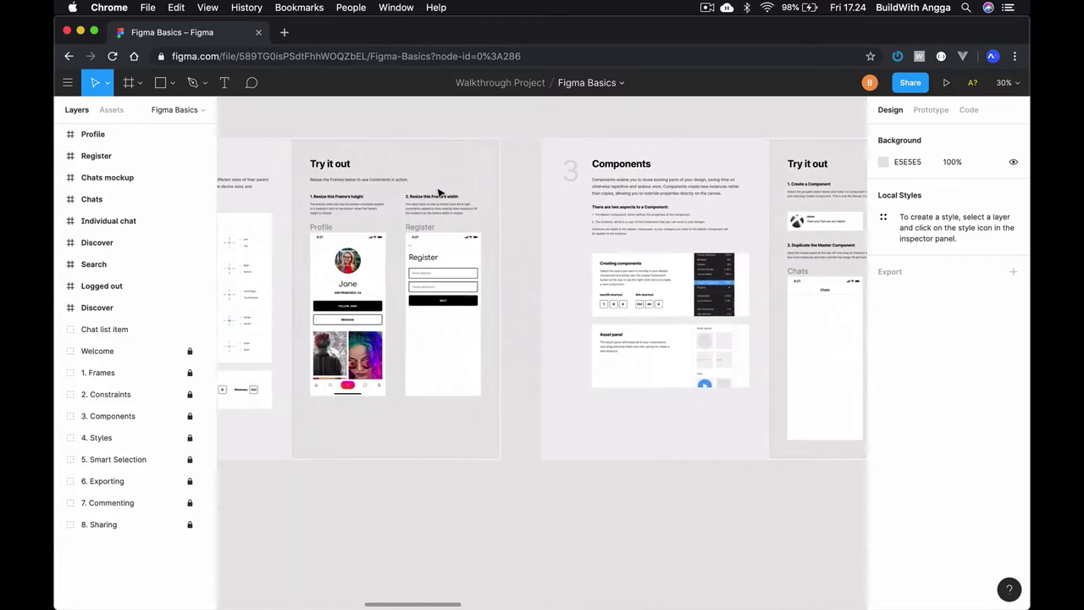
# Browse ahead through the Constraints, Components, Smart Selection and Exporting sections.
pyautogui.hotkey('shift', 'n')
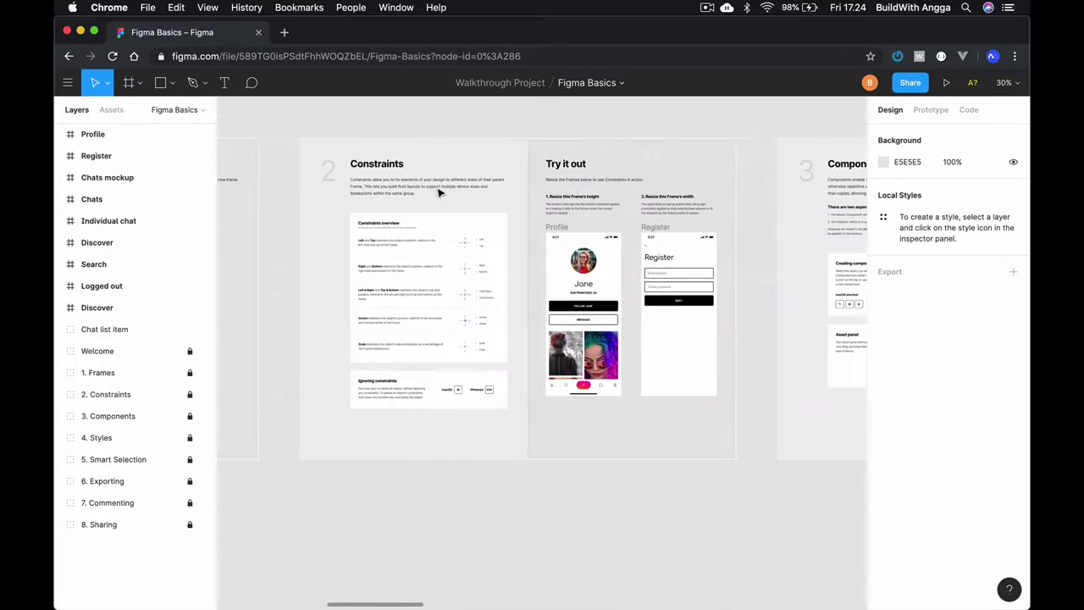
pyautogui.hotkey('shift', 'n')
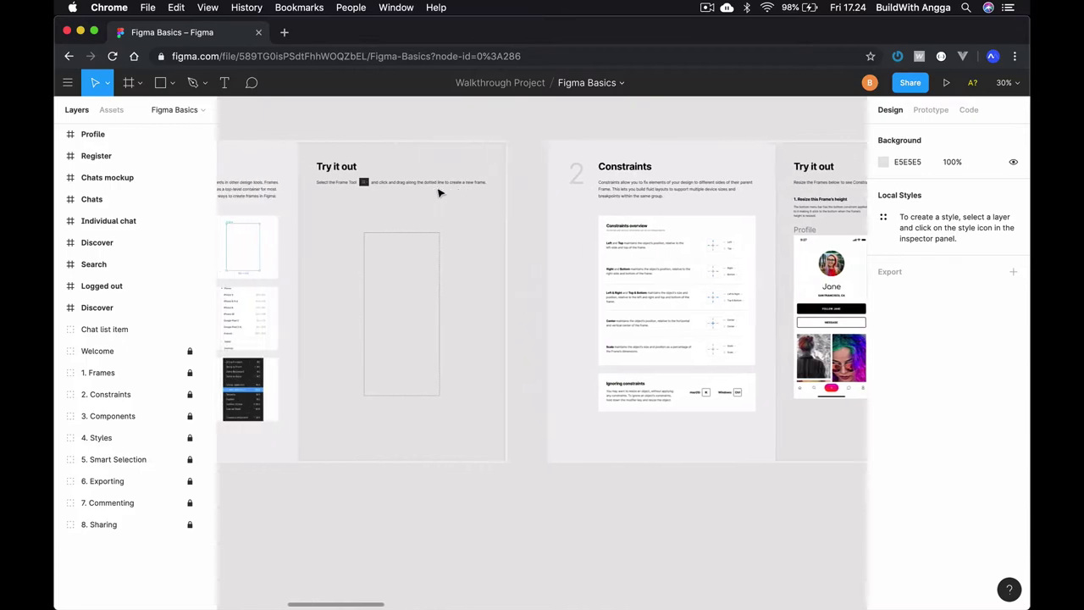
pyautogui.press('n')
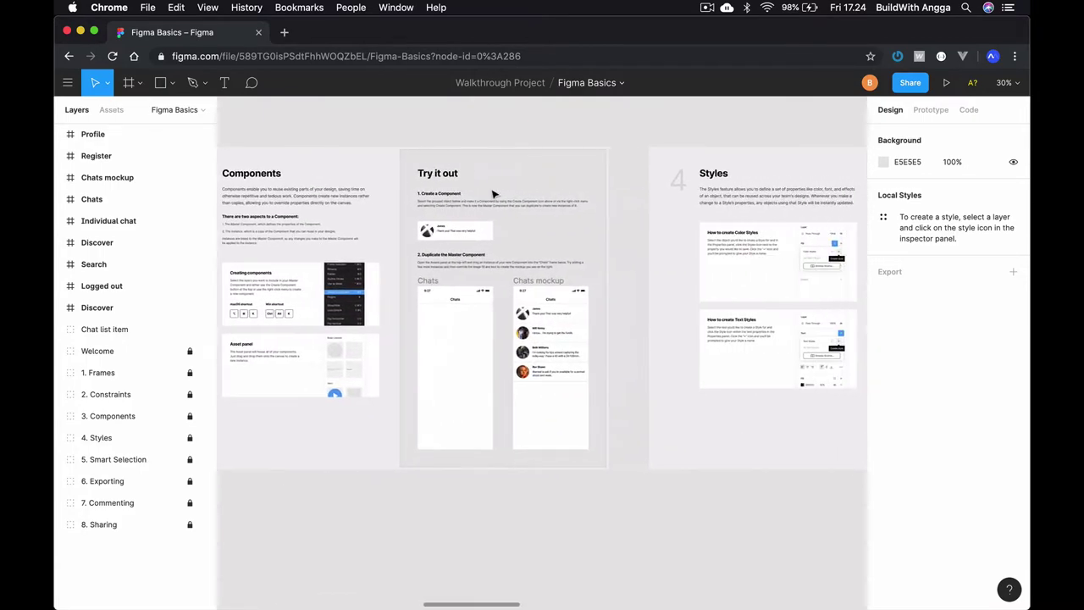
pyautogui.press('n')
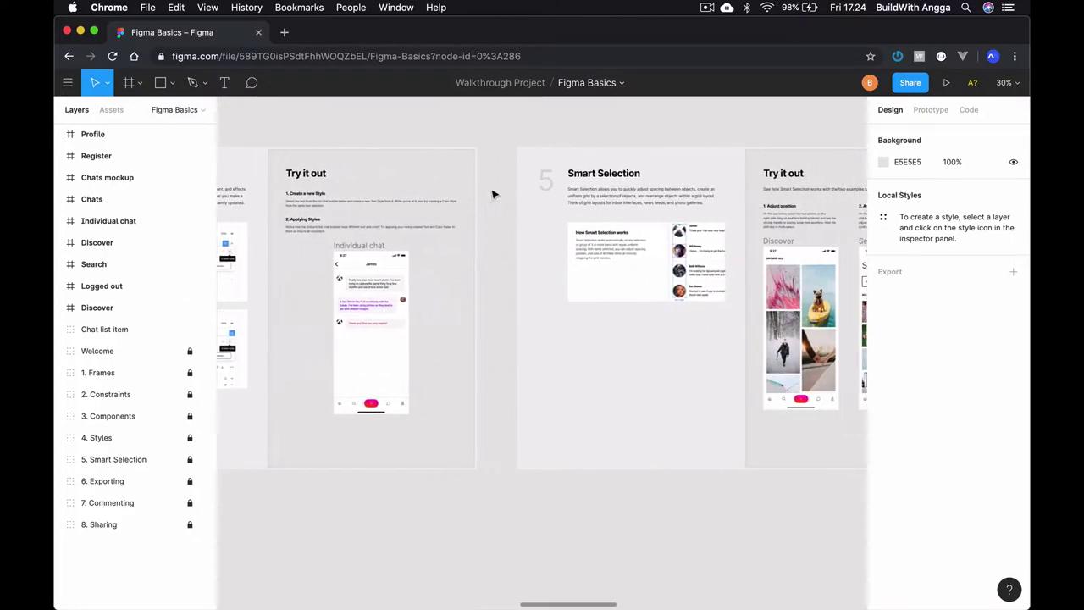
pyautogui.press('n')
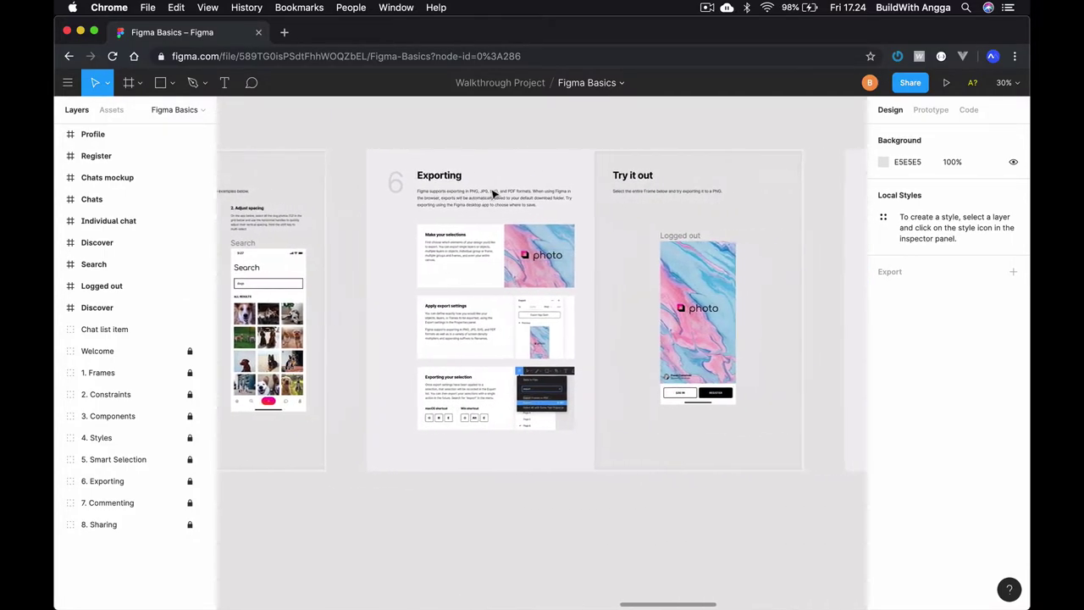
pyautogui.scroll(2, 494, 194)
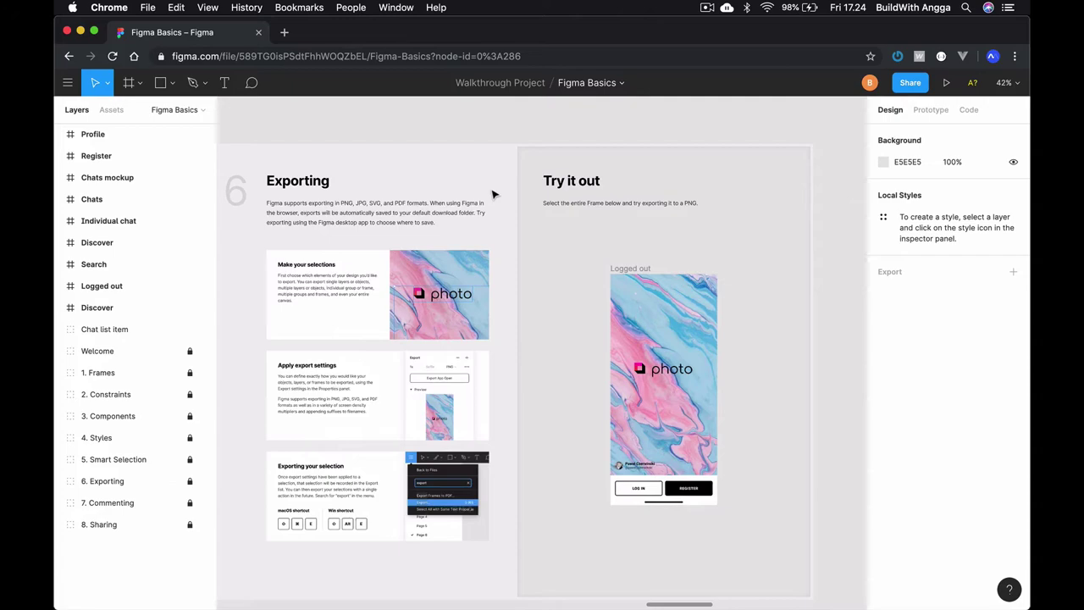
# Step back to the Components exercise, then use Back to Files to leave the file.
pyautogui.hotkey('shift', 'n')
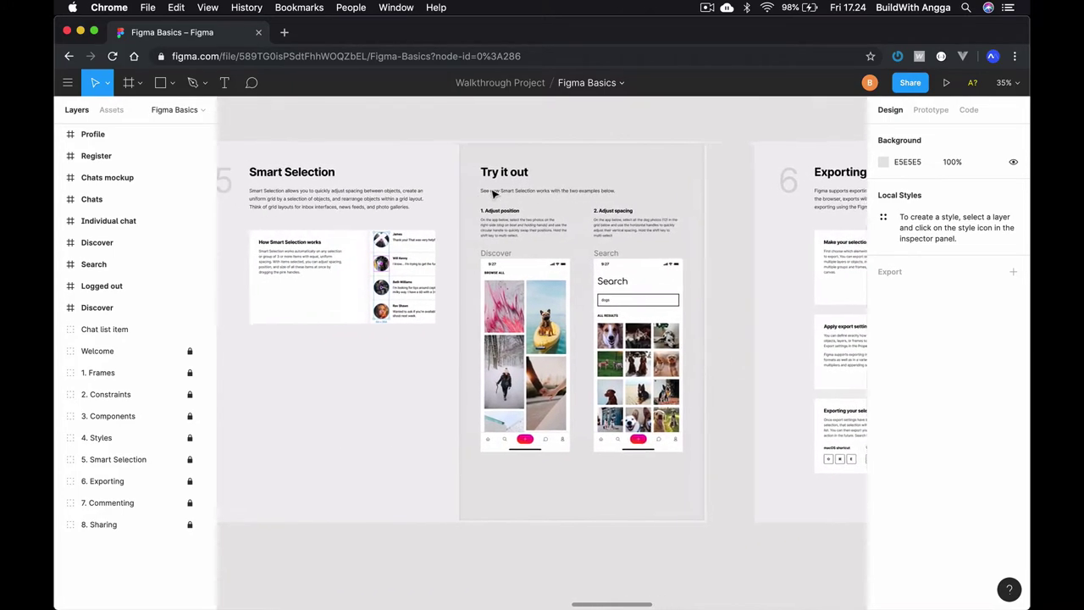
pyautogui.hotkey('shift', 'n')
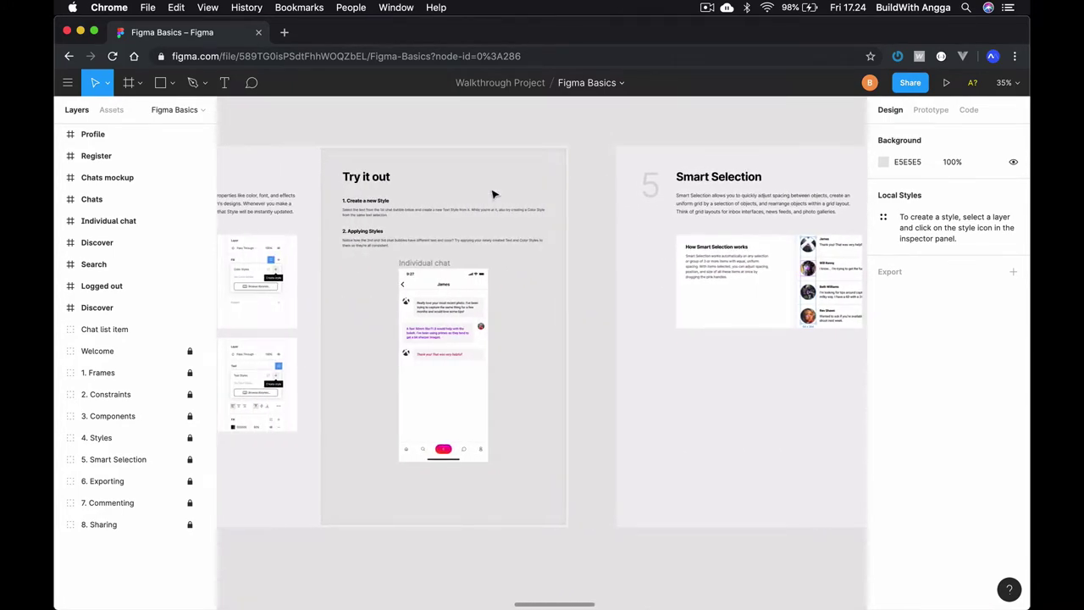
pyautogui.hotkey('shift', 'n')
pyautogui.hotkey('shift', 'n')
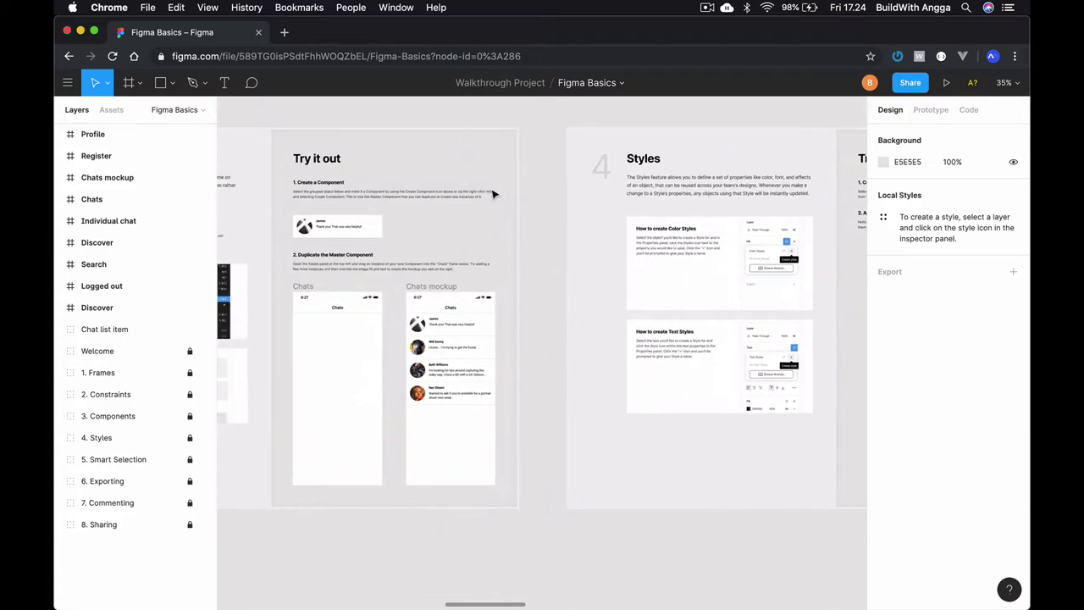
pyautogui.hotkey('shift', 'n')
pyautogui.click(68, 83)
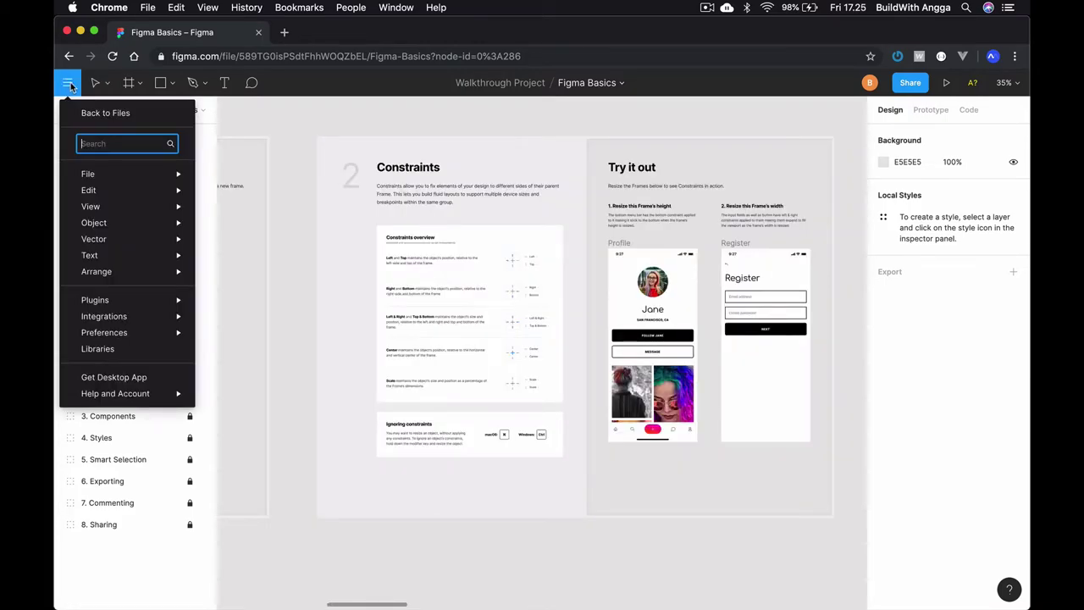
pyautogui.click(89, 117)
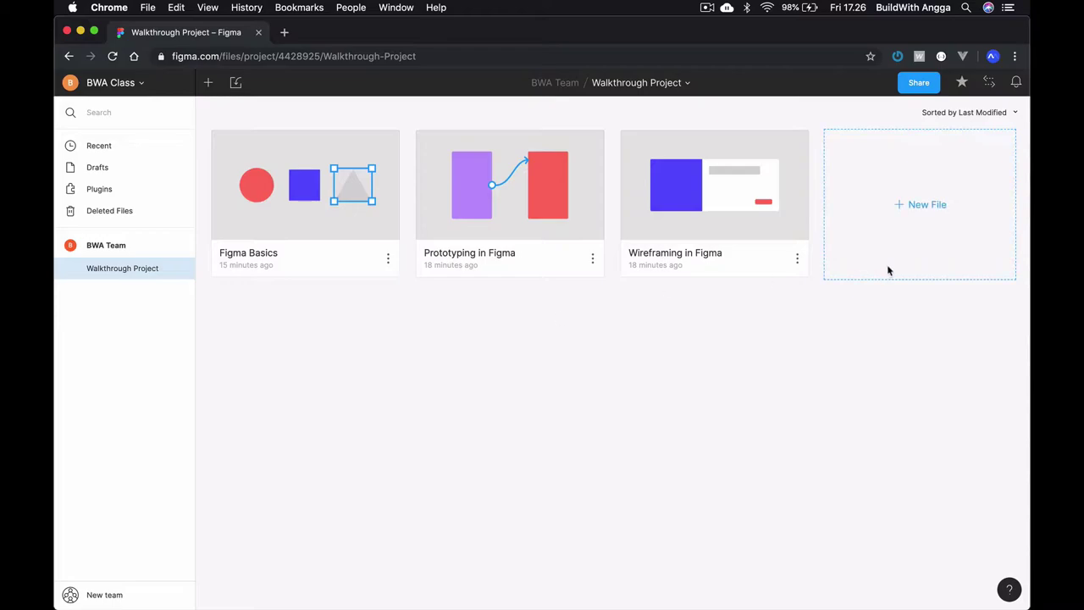
# Create a new blank design file and name it 'Eksplorasi'.
pyautogui.click(914, 209)
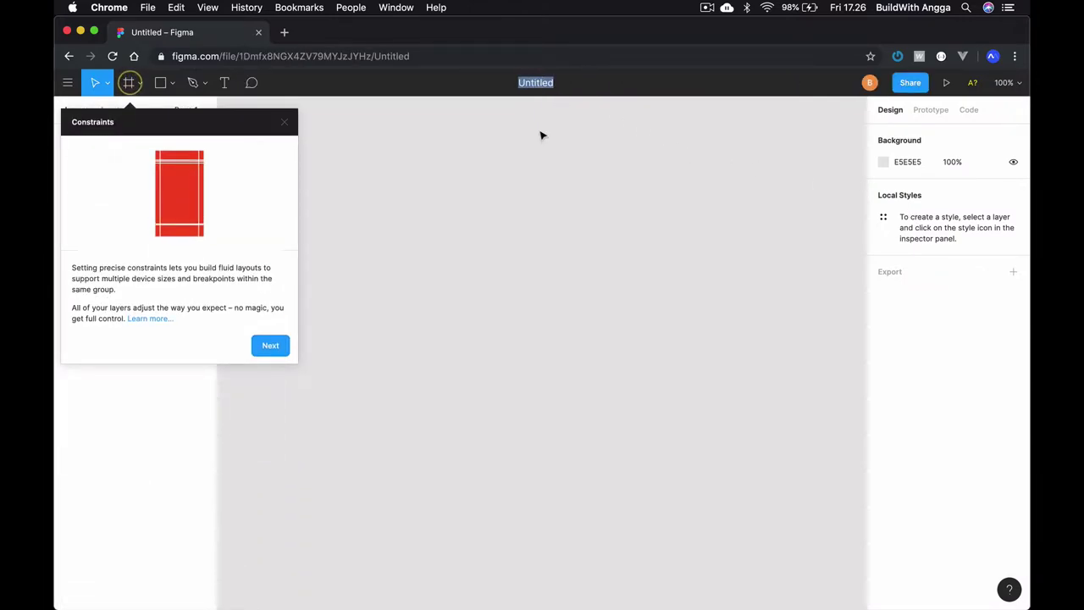
pyautogui.click(585, 82)
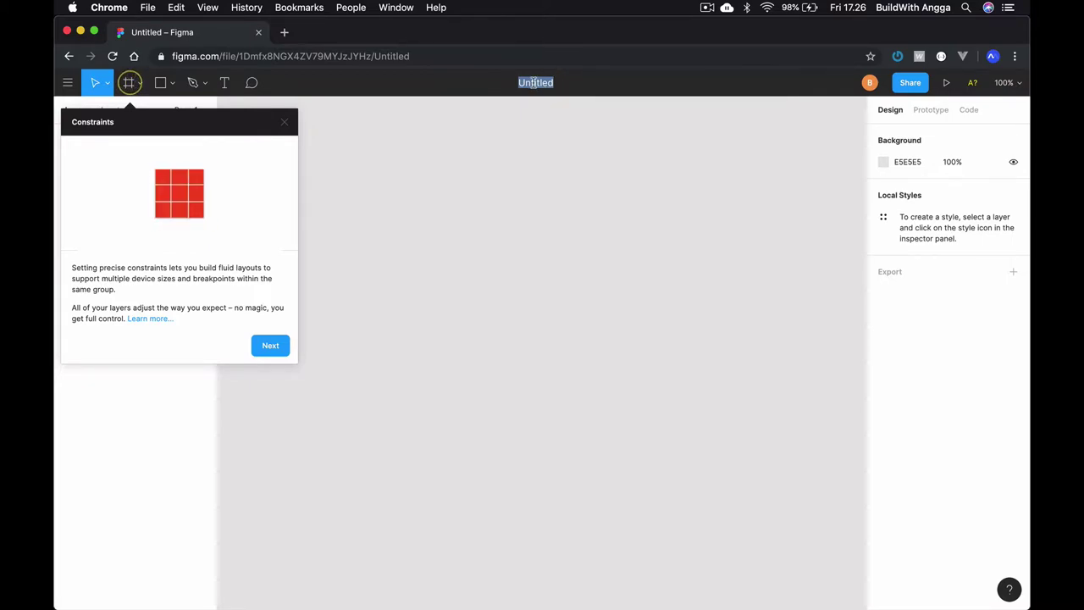
pyautogui.write('Eksplorasi')
pyautogui.press('Return')
pyautogui.press('Return')
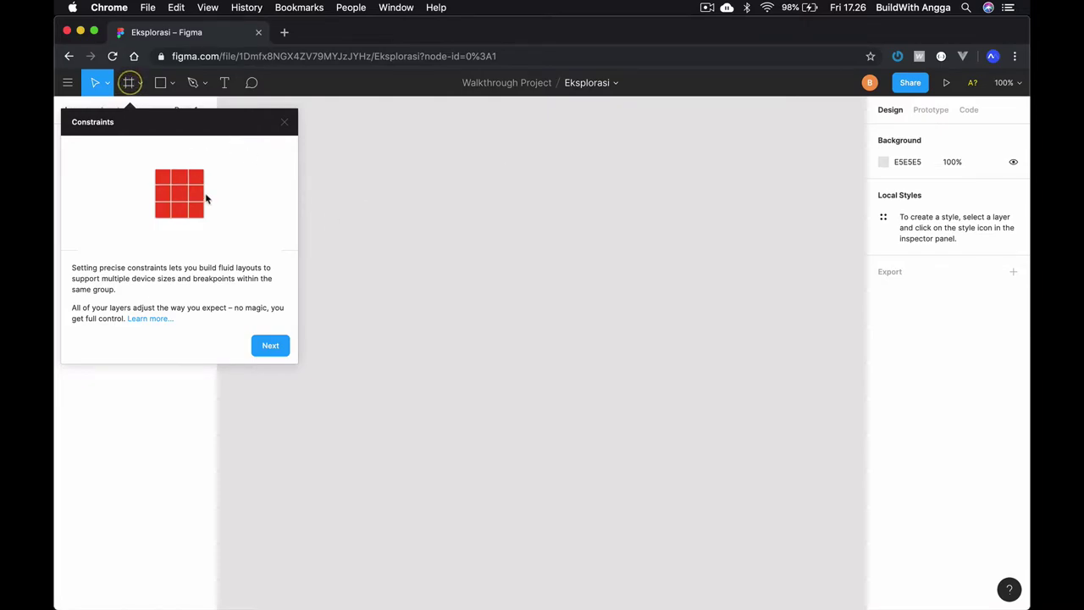
# Skip through the onboarding tips and dismiss the Sharing and Permissions card.
pyautogui.click(264, 343)
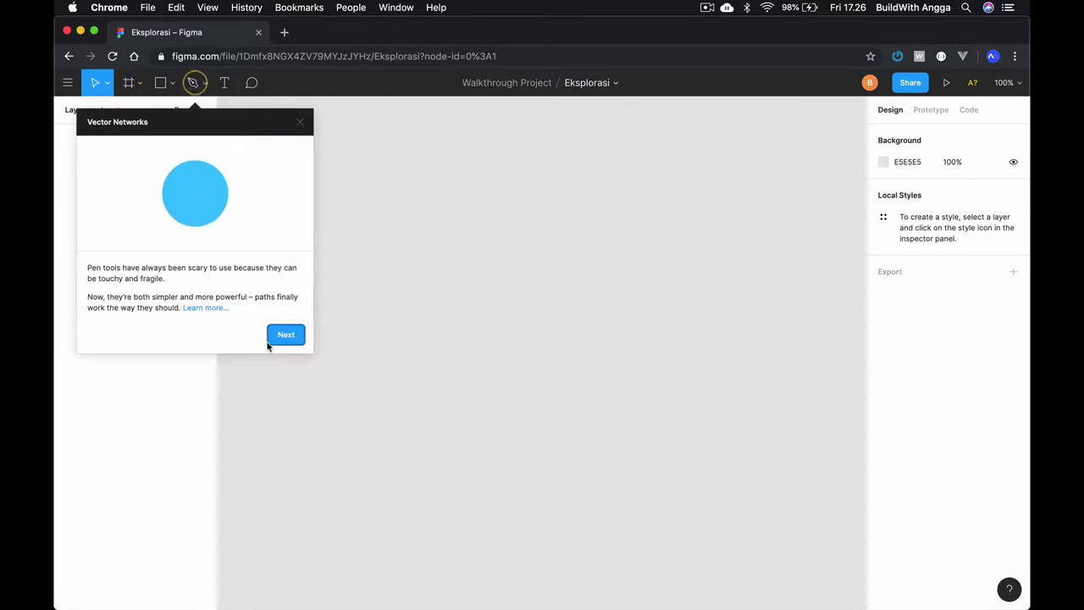
pyautogui.click(286, 343)
pyautogui.click(342, 322)
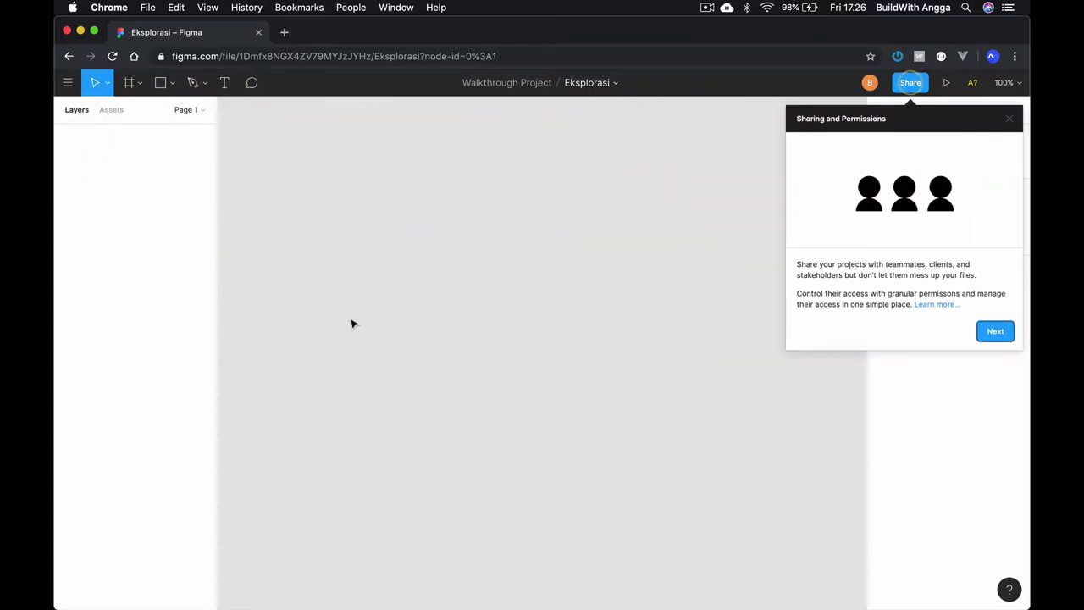
pyautogui.click(1010, 120)
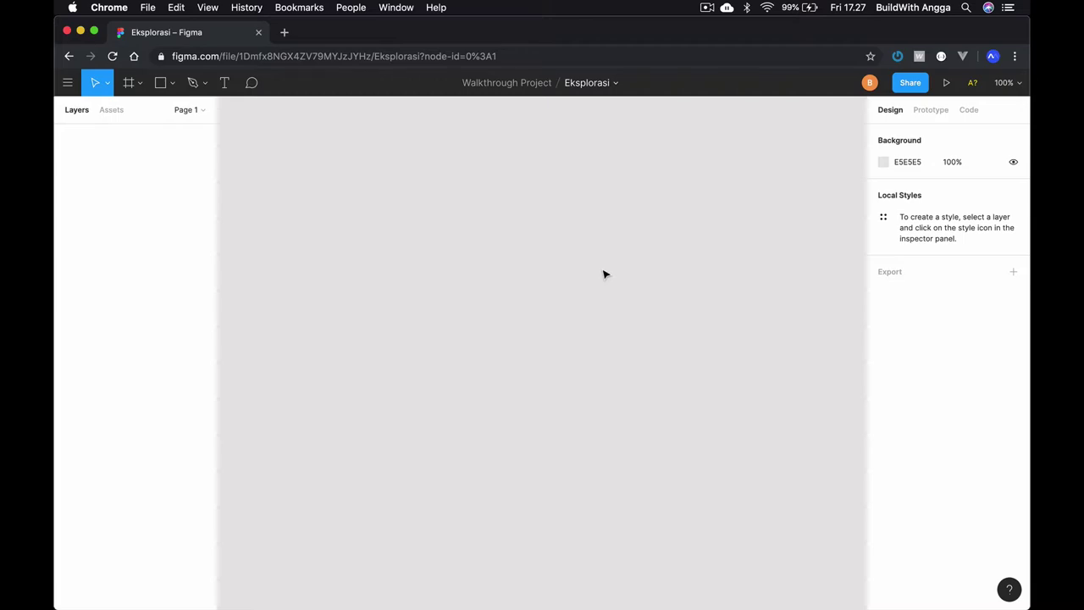
# Choose Frame from the frame and slice tool options.
pyautogui.click(136, 88)
pyautogui.click(127, 113)
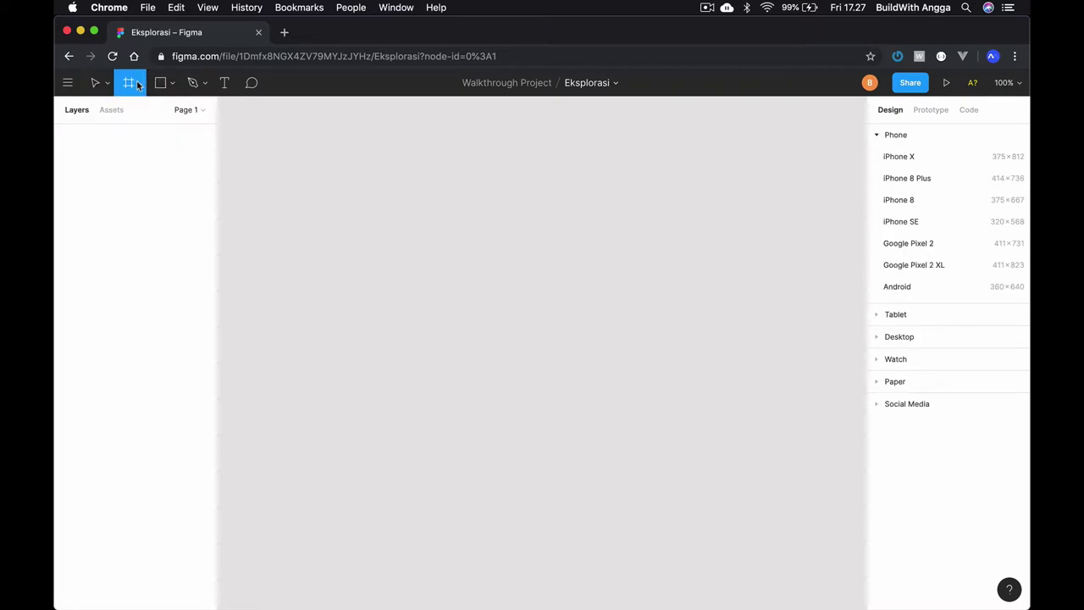
pyautogui.click(139, 85)
pyautogui.click(132, 111)
# Browse the Tablet, Desktop, Watch presets and Prototype/Code tabs, then expand the Phone presets.
pyautogui.click(884, 315)
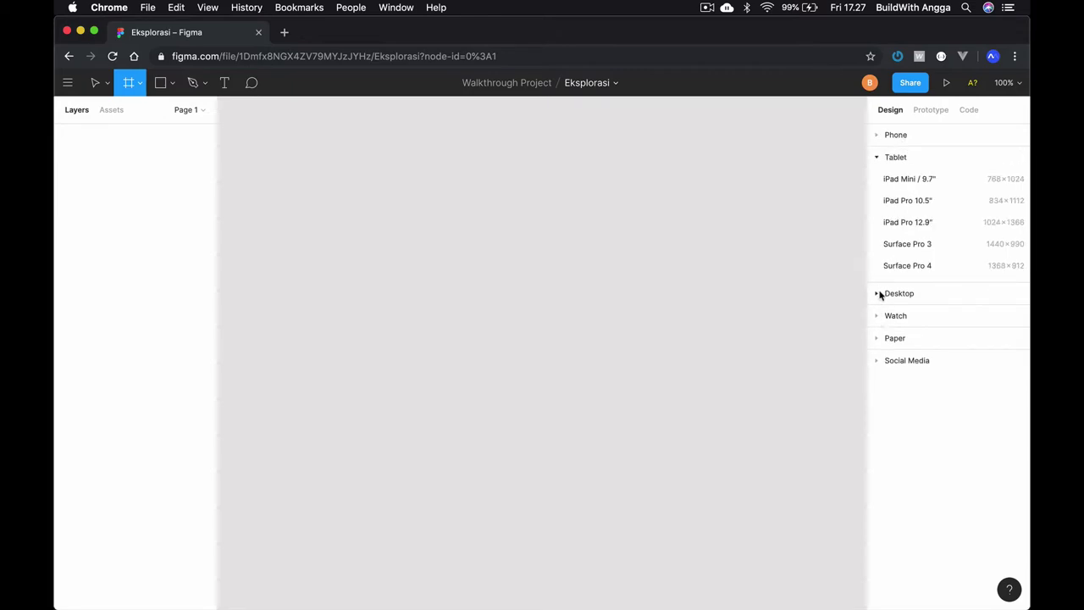
pyautogui.click(879, 293)
pyautogui.click(876, 320)
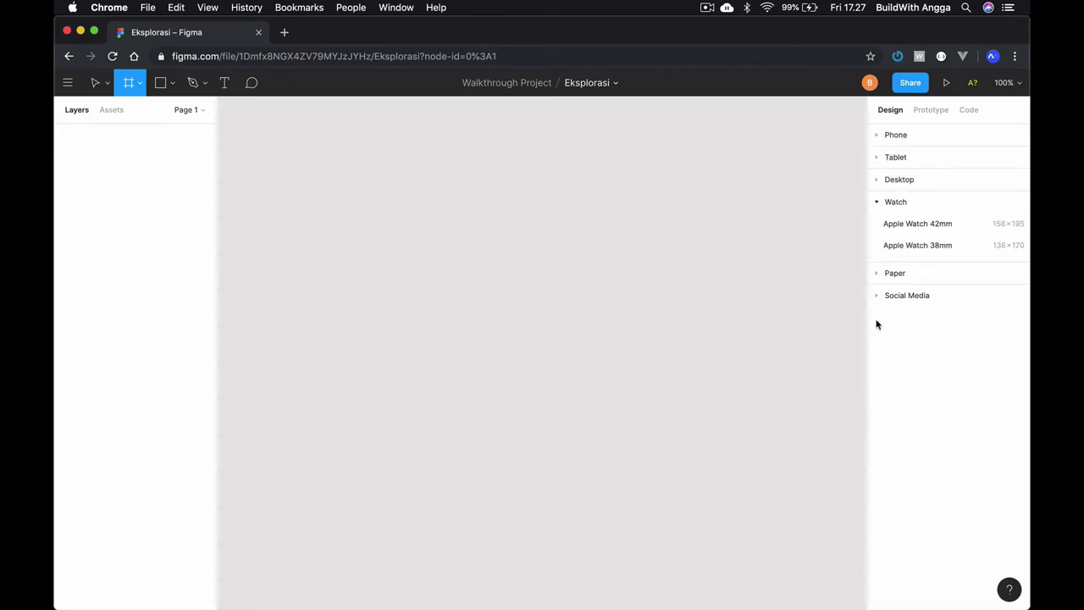
pyautogui.click(921, 111)
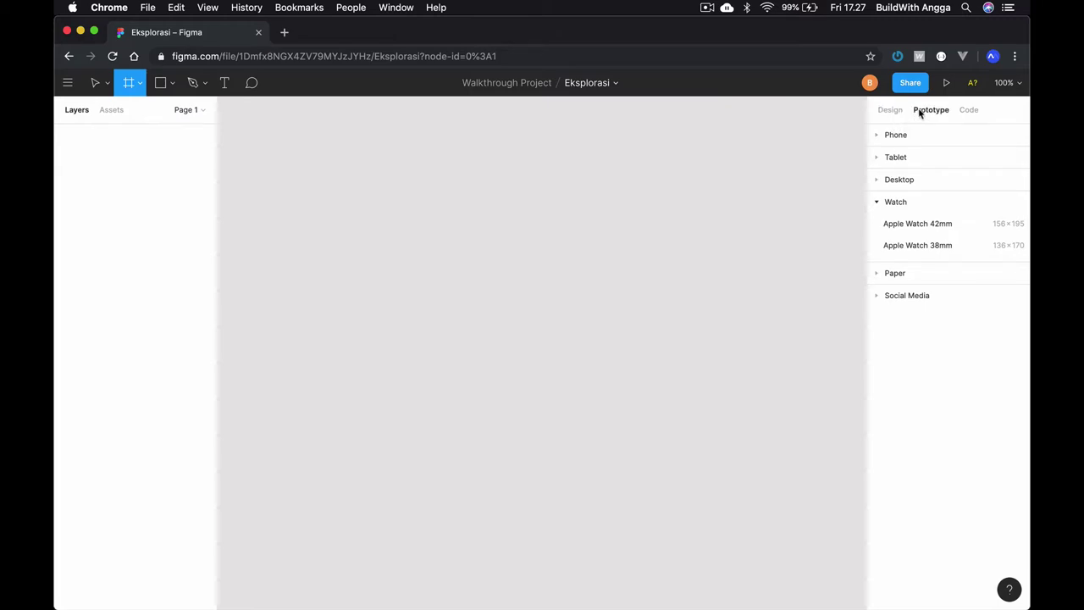
pyautogui.click(970, 110)
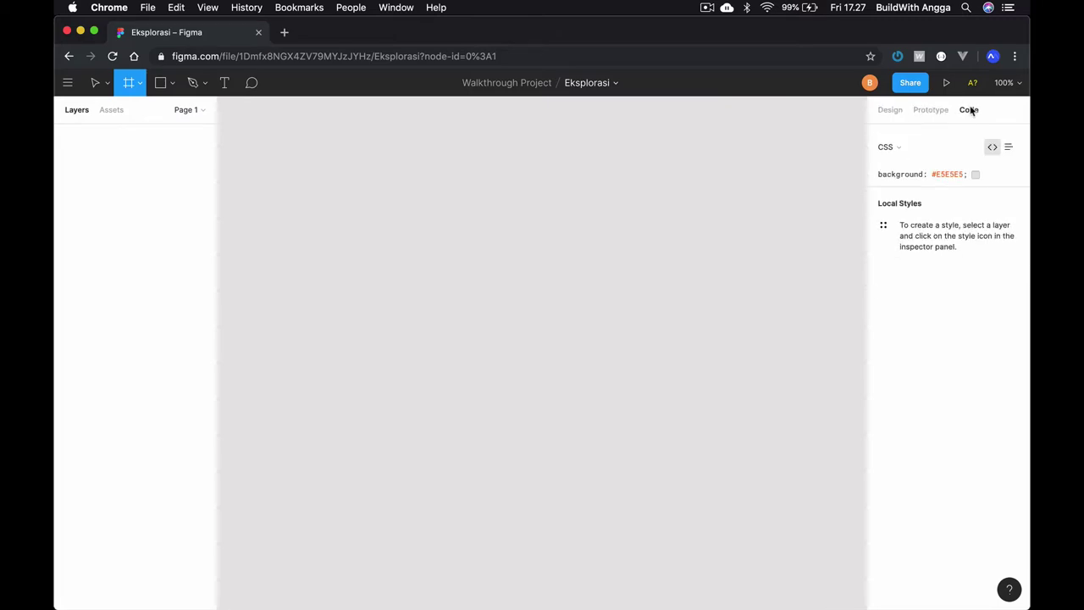
pyautogui.click(892, 114)
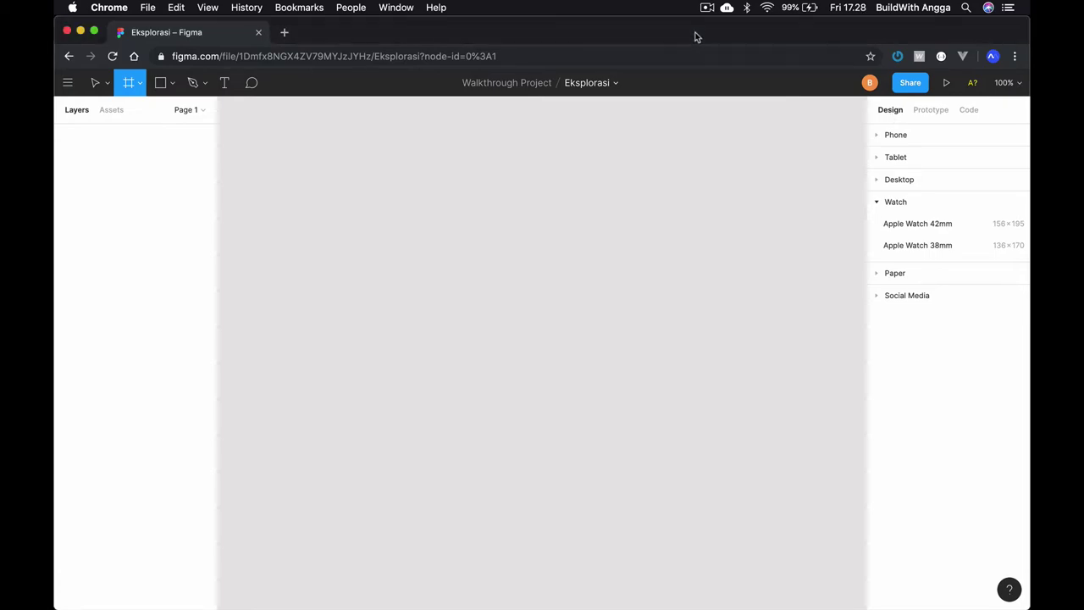
pyautogui.click(877, 203)
pyautogui.click(876, 136)
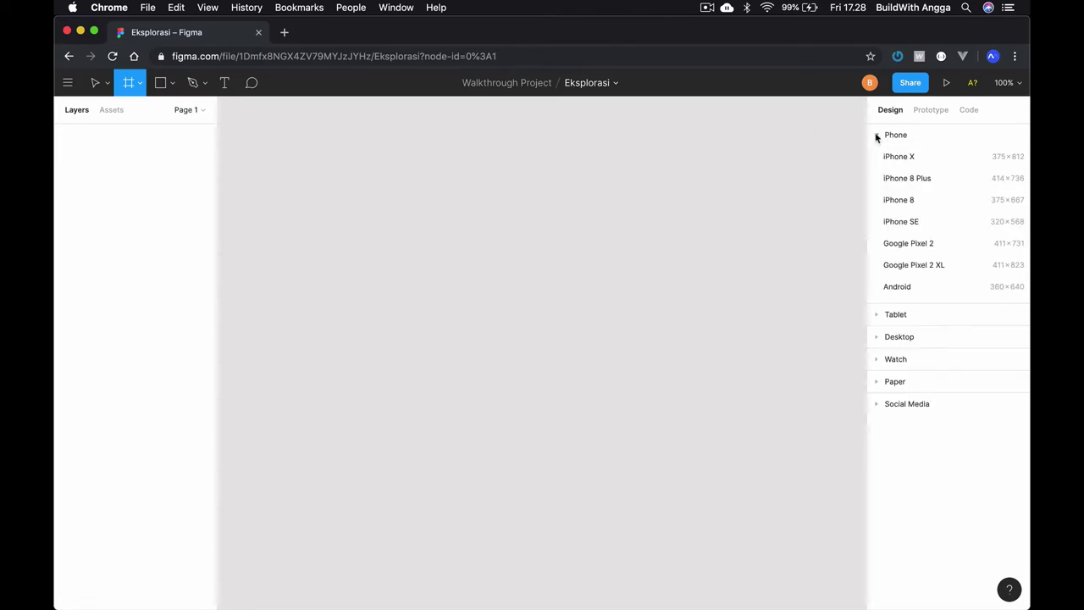
# Add a 375×667 iPhone 8 frame to the canvas and check its selection.
pyautogui.click(914, 202)
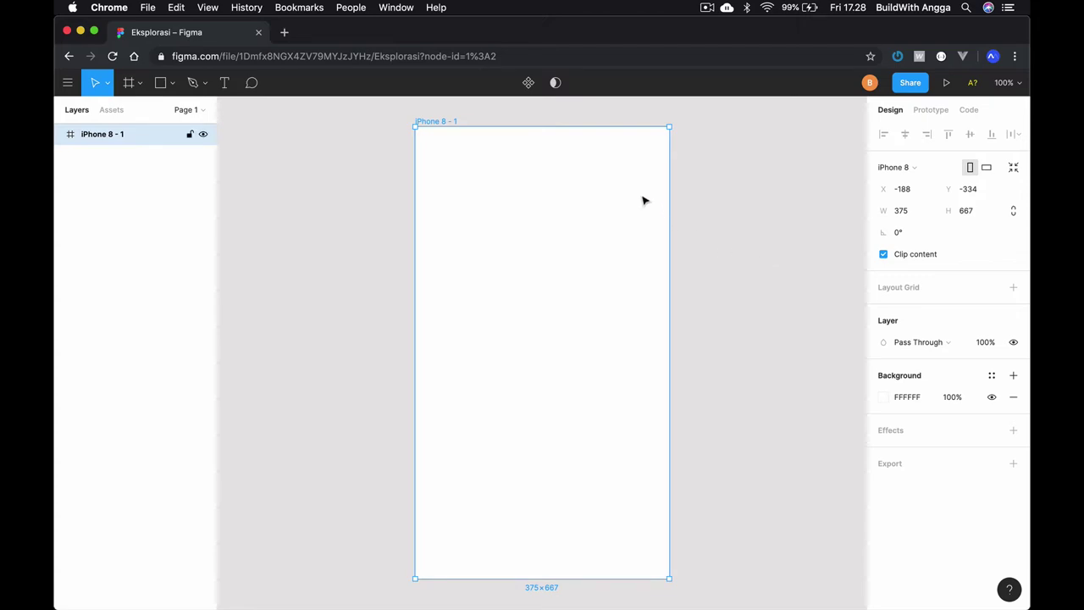
pyautogui.moveTo(467, 172)
pyautogui.click(375, 158)
pyautogui.click(446, 138)
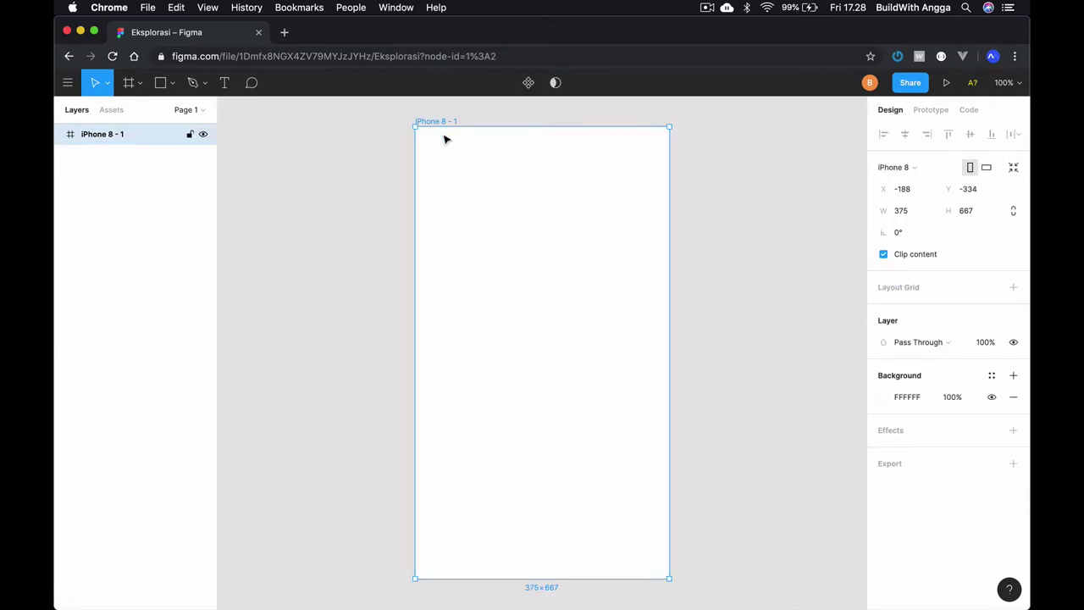
pyautogui.click(376, 162)
pyautogui.click(480, 166)
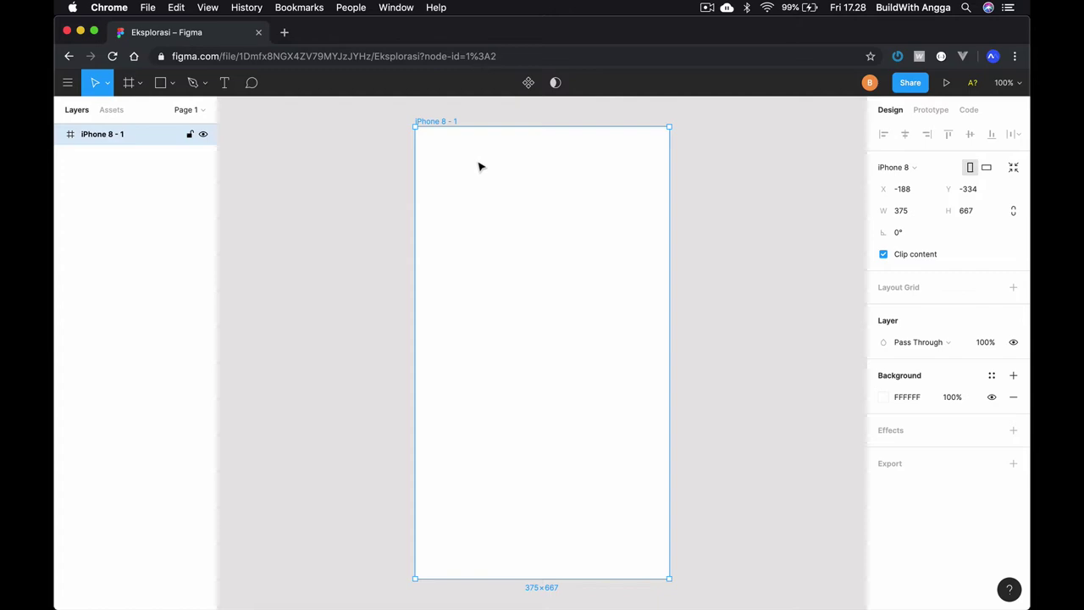
pyautogui.click(346, 133)
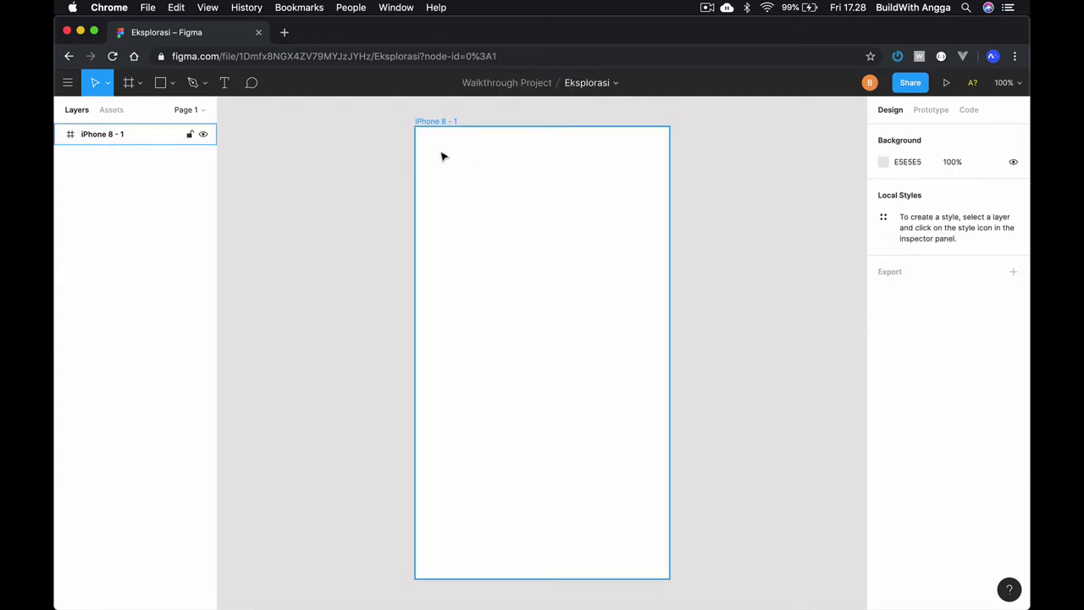
pyautogui.click(443, 155)
# Try renaming the frame's layer, leaving it named 'iPhone 8 - 1' and selected.
pyautogui.doubleClick(96, 135)
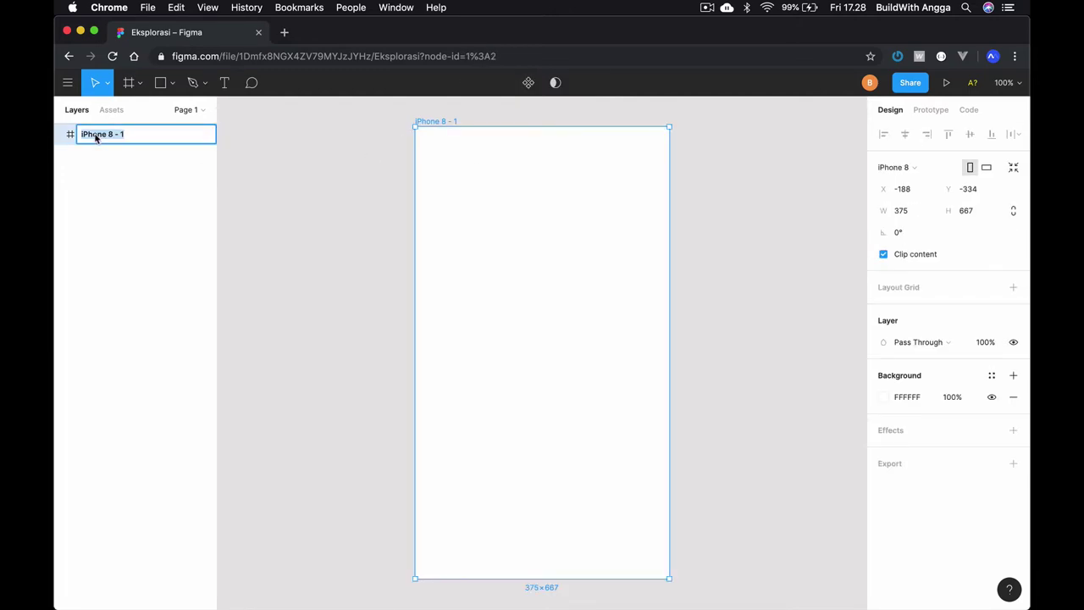
pyautogui.press('Escape')
pyautogui.click(440, 121)
pyautogui.doubleClick(114, 138)
pyautogui.click(157, 155)
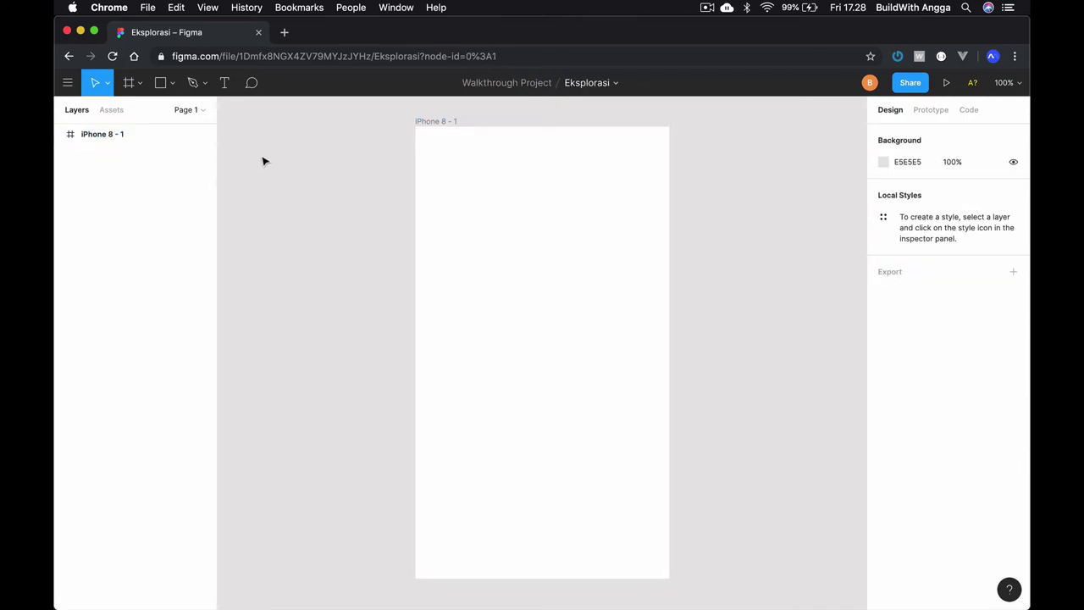
pyautogui.click(152, 133)
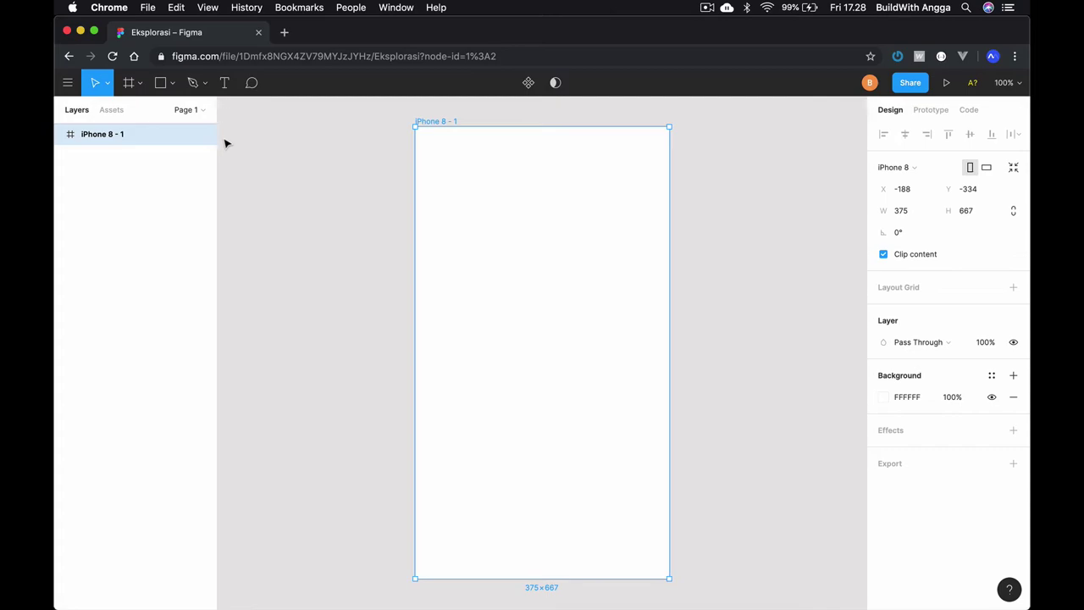
pyautogui.click(351, 169)
pyautogui.click(440, 121)
pyautogui.click(350, 145)
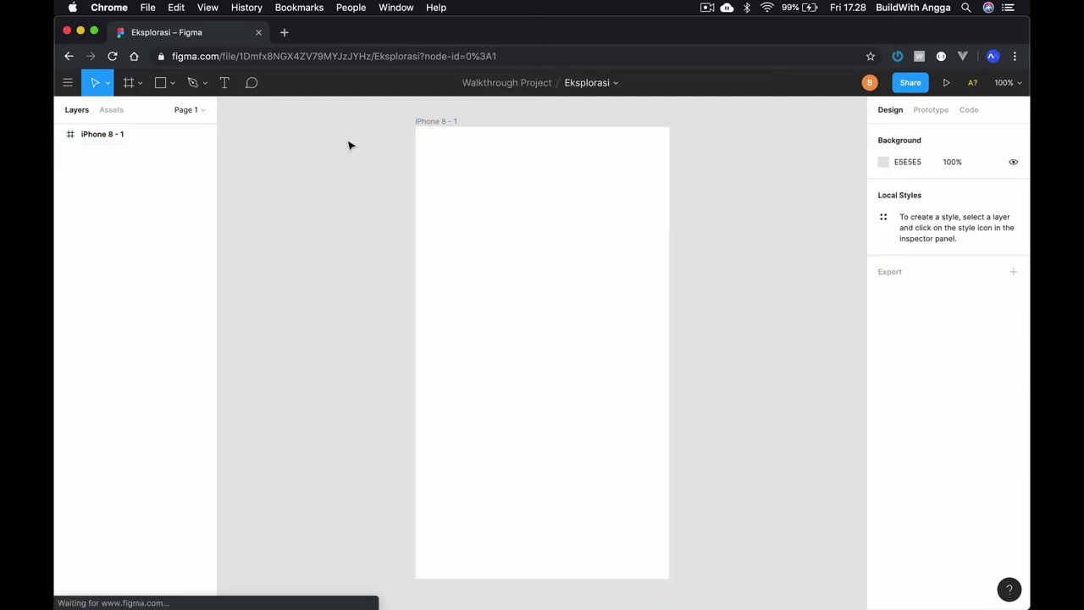
pyautogui.click(441, 121)
# Add a 375×812 iPhone X frame beside the iPhone 8 frame.
pyautogui.press('Escape')
pyautogui.hscroll(5, 443, 121)
pyautogui.press('f')
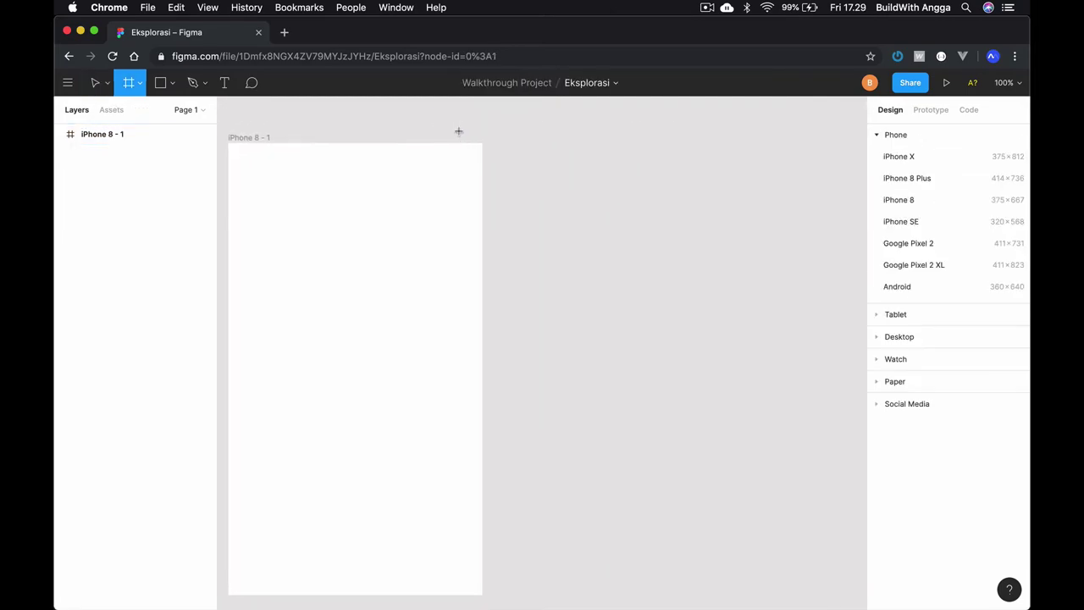
pyautogui.click(915, 160)
pyautogui.scroll(-3, 728, 238)
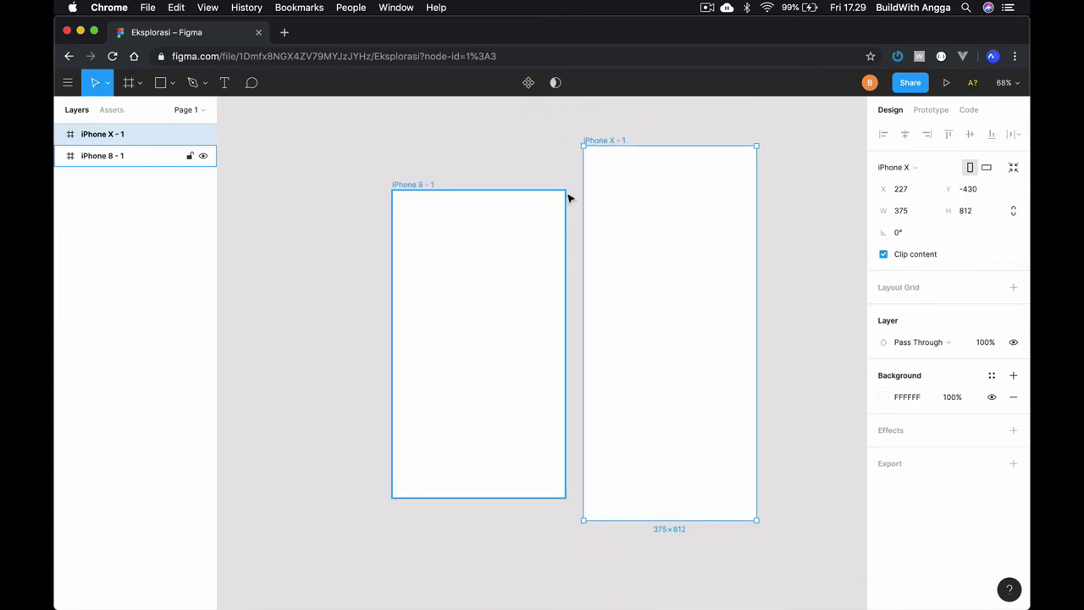
# Alternate between the 'iPhone 8 - 1' and 'iPhone X - 1' layers to compare their sizes.
pyautogui.click(108, 155)
pyautogui.click(103, 134)
pyautogui.click(108, 157)
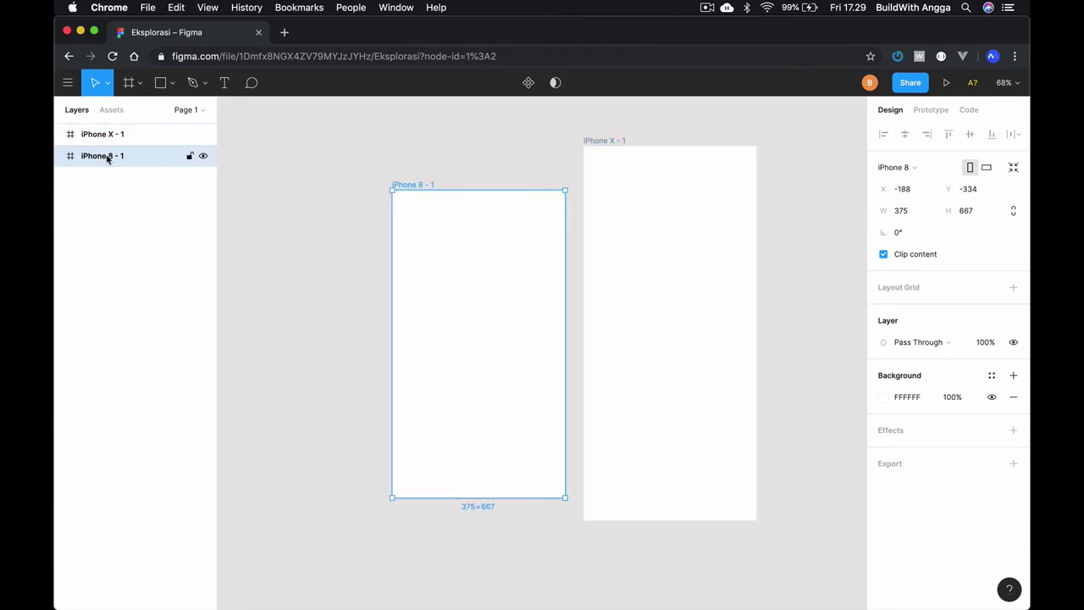
pyautogui.click(110, 135)
pyautogui.click(108, 161)
pyautogui.click(108, 136)
pyautogui.click(108, 156)
# Pan the canvas to view both blank phone frames side by side.
pyautogui.hscroll(4, 300, 174)
pyautogui.hscroll(1, 300, 173)
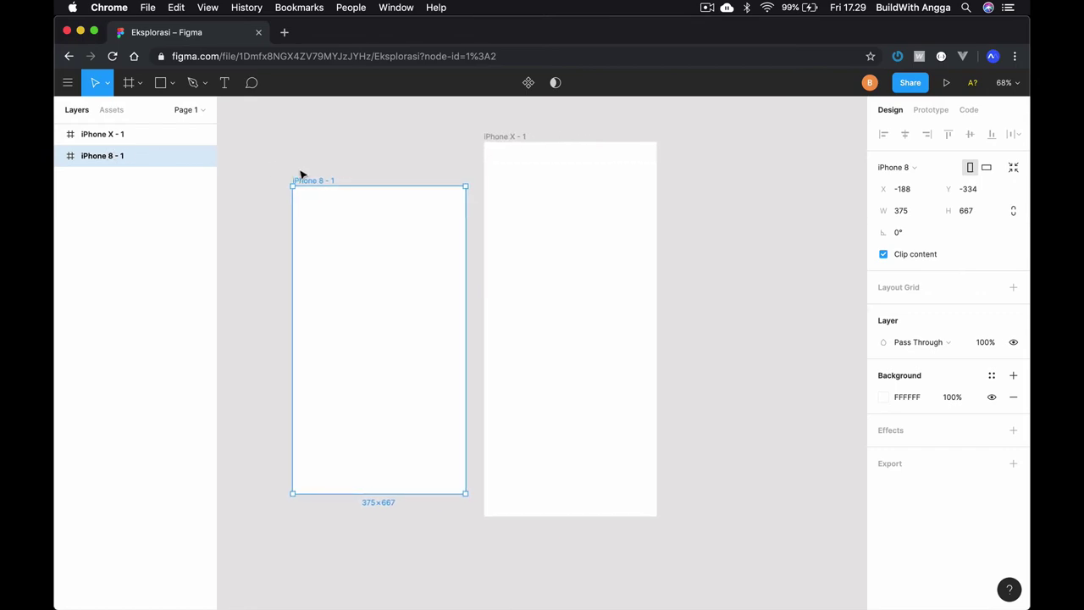
pyautogui.scroll(3, 381, 209)
pyautogui.scroll(3, 381, 208)
pyautogui.scroll(2, 381, 209)
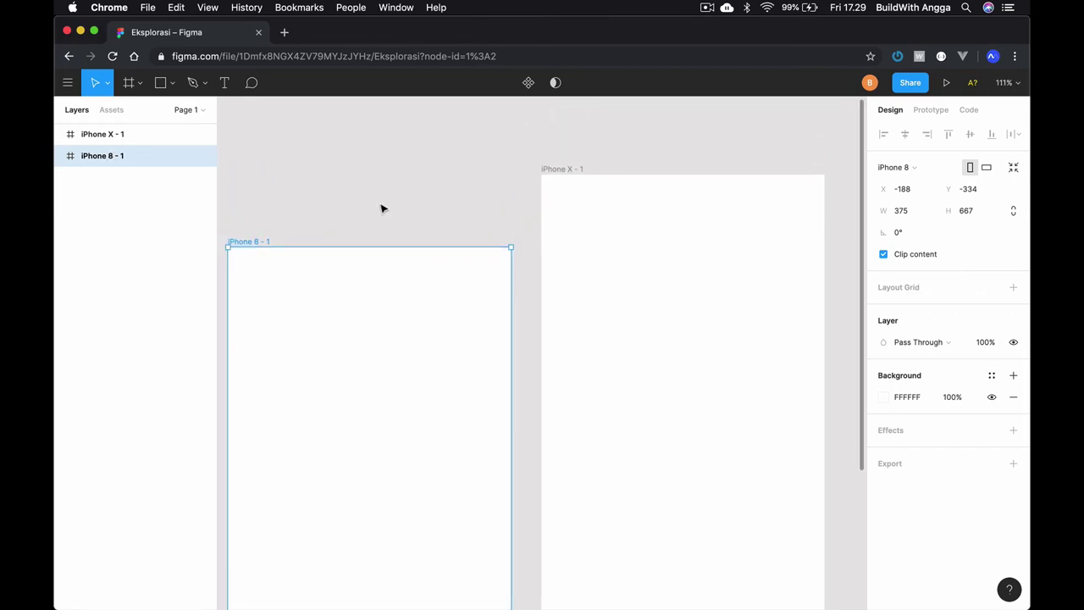
pyautogui.scroll(1, 381, 208)
pyautogui.scroll(-1, 381, 208)
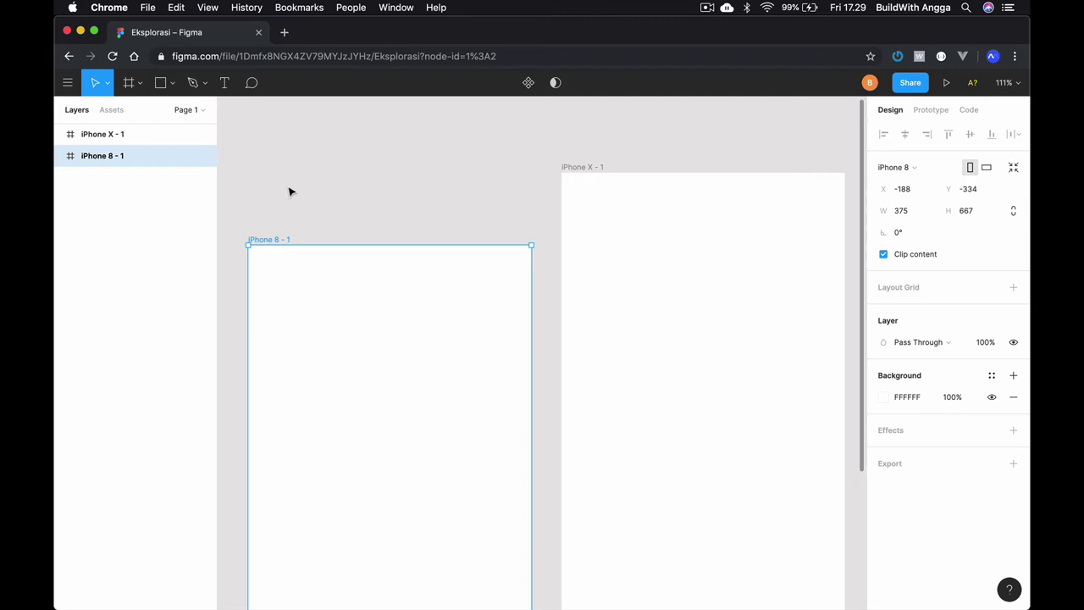
pyautogui.scroll(-2, 416, 220)
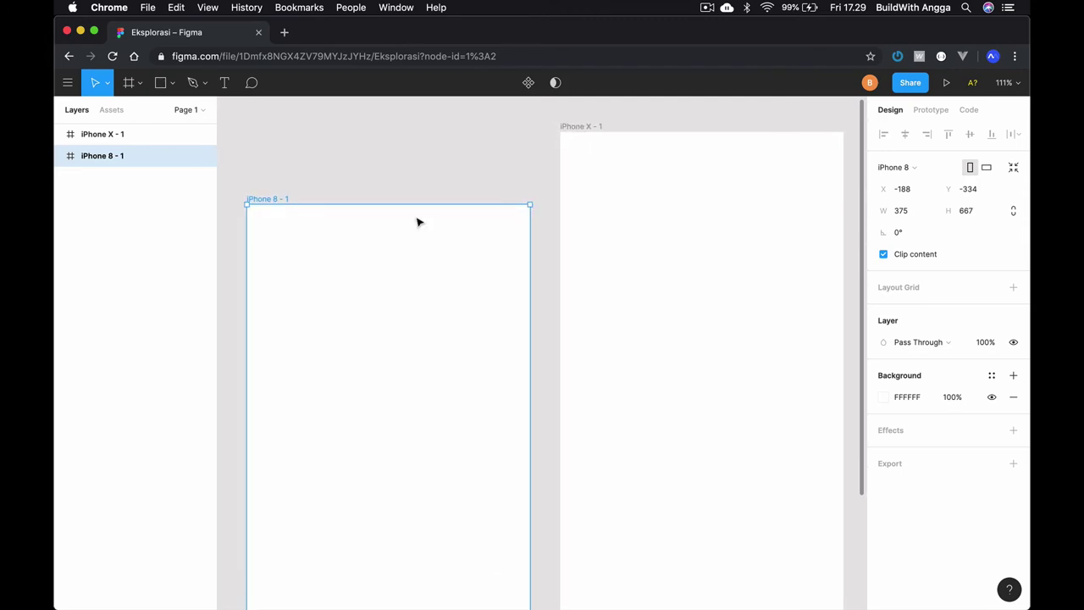
pyautogui.scroll(-1, 416, 220)
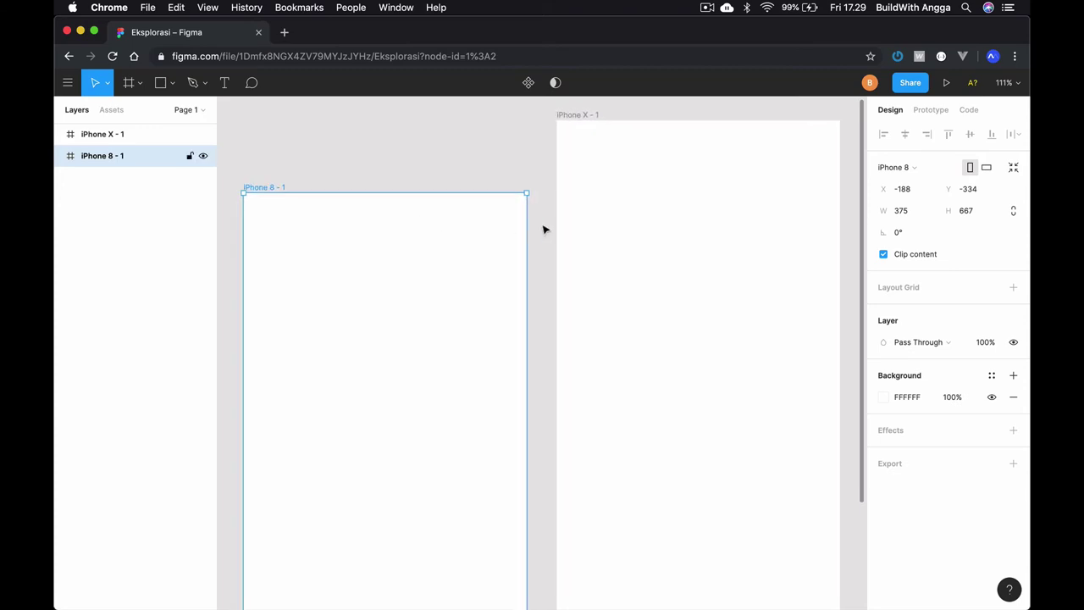